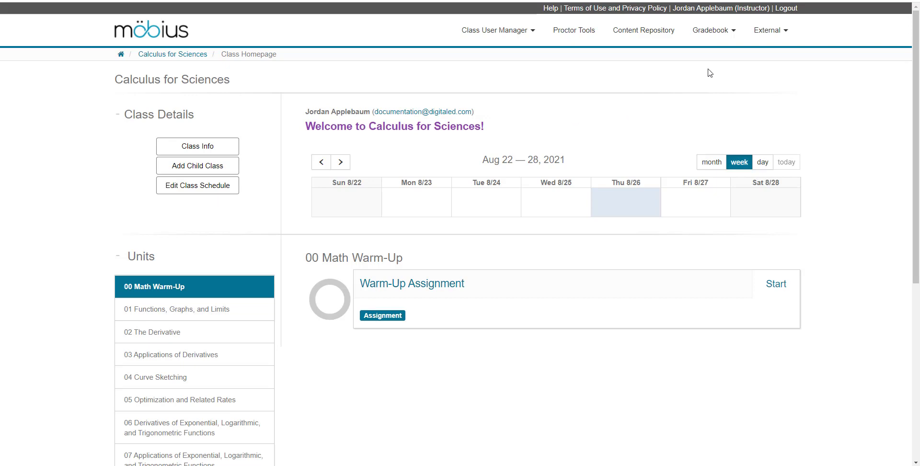
Look up the gradebook item statistics for the Warm-Up Assignment in the Calculus for Sciences class.
click(724, 43)
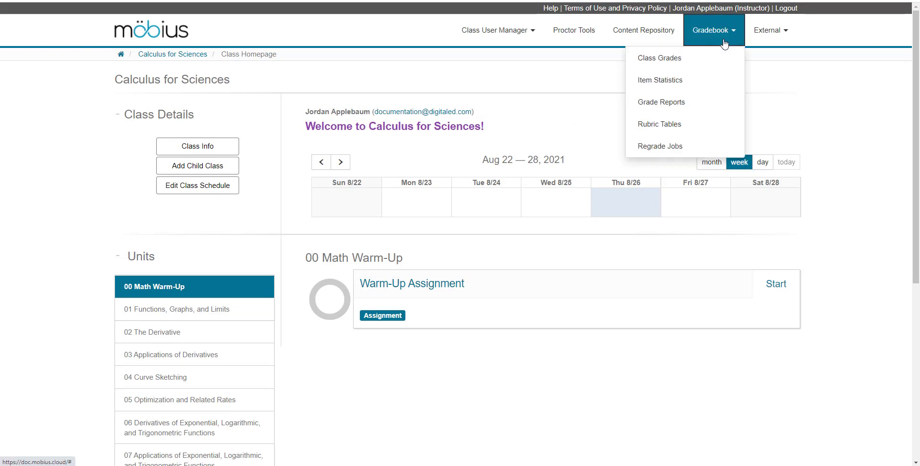
click(670, 81)
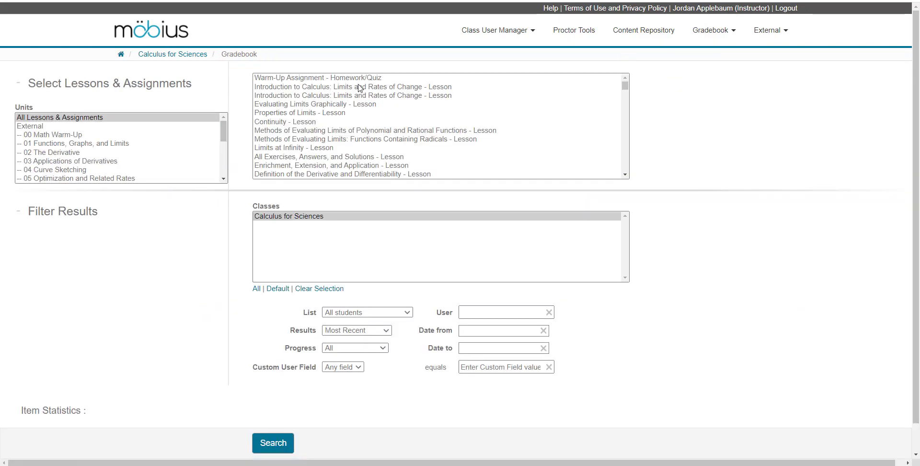
click(359, 80)
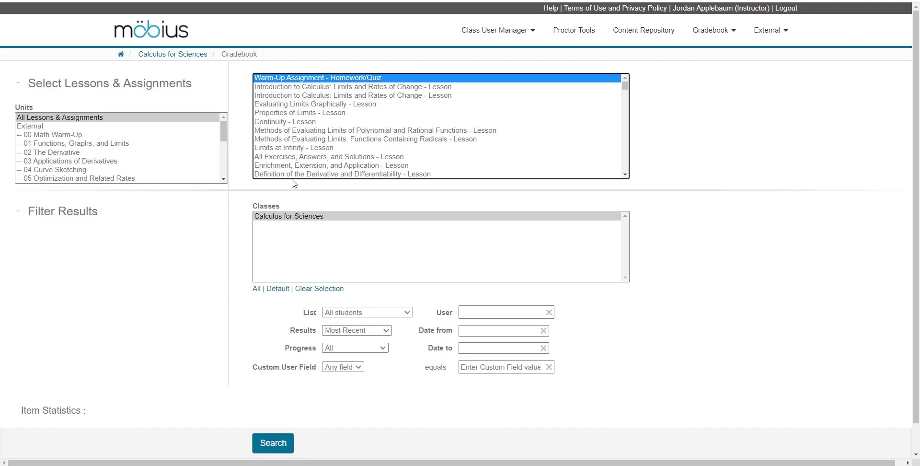
click(281, 443)
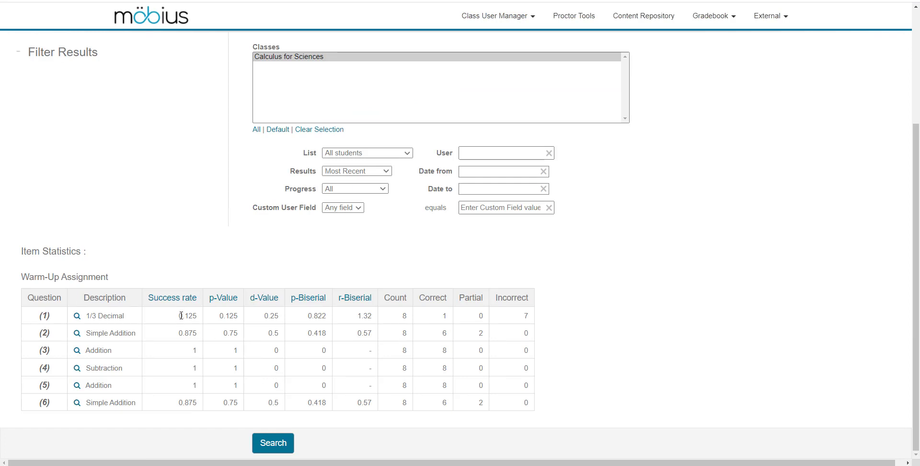
Examine the statistics for the 1/3 Decimal question, preview the question and close the preview.
drag(181, 316, 526, 320)
click(527, 318)
double_click(527, 316)
click(76, 318)
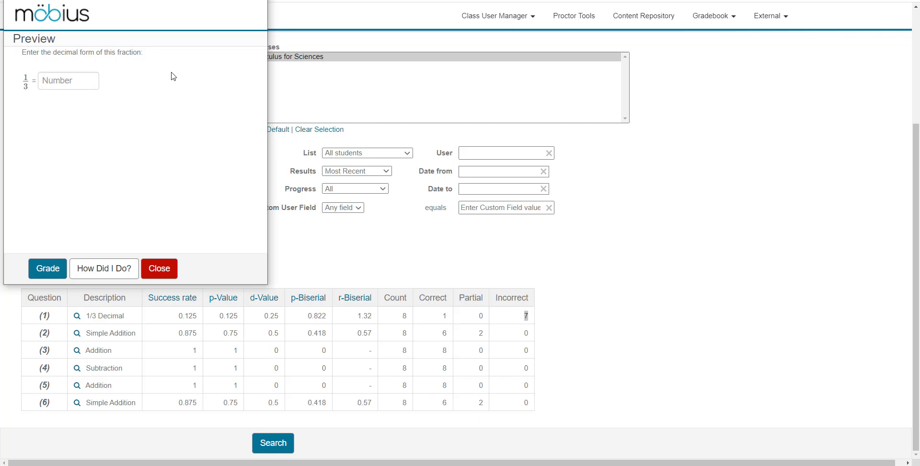
click(164, 265)
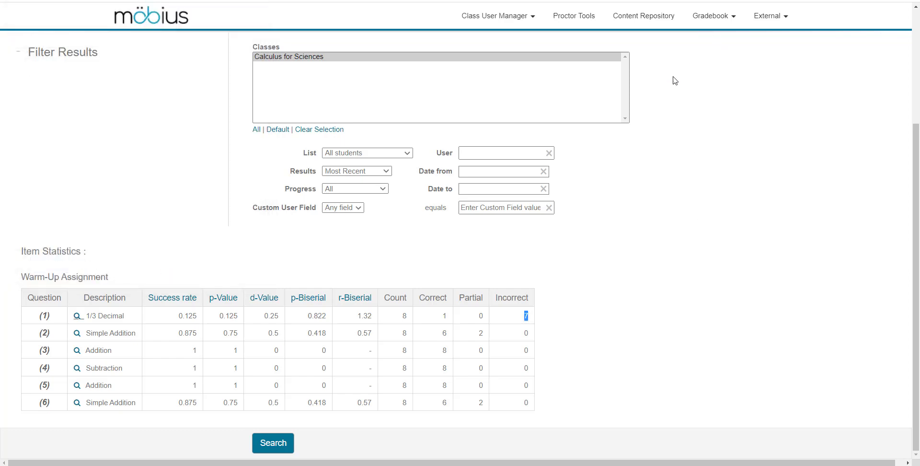
Look up the class grades for the Warm-Up Assignment and open its grades by question.
click(703, 27)
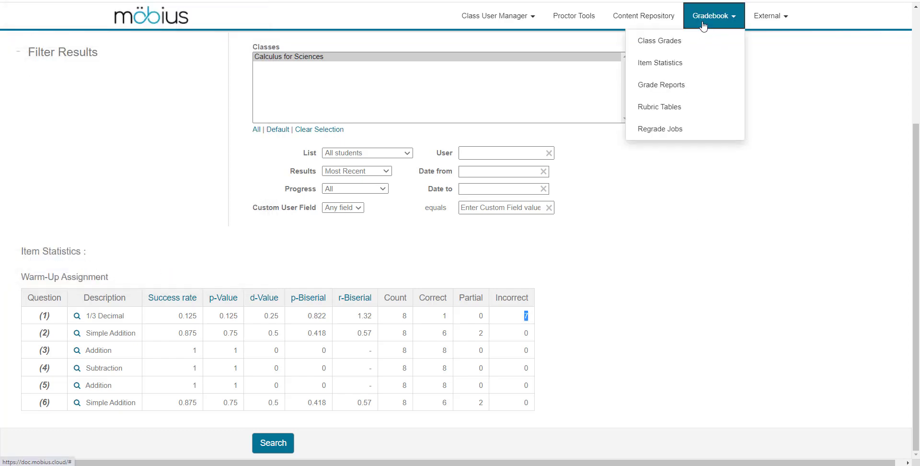
click(688, 42)
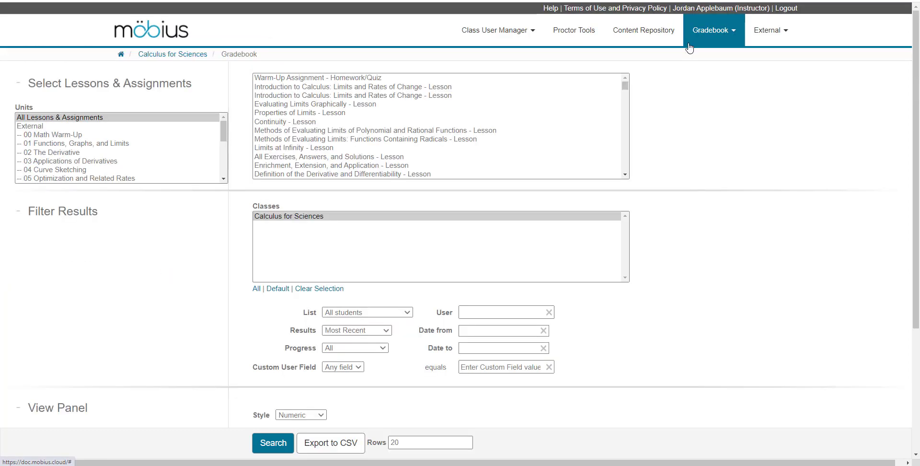
click(334, 79)
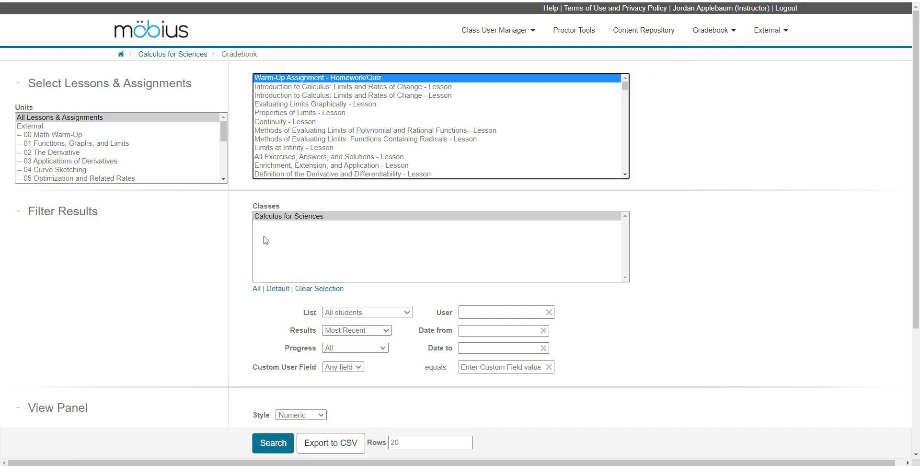
click(271, 443)
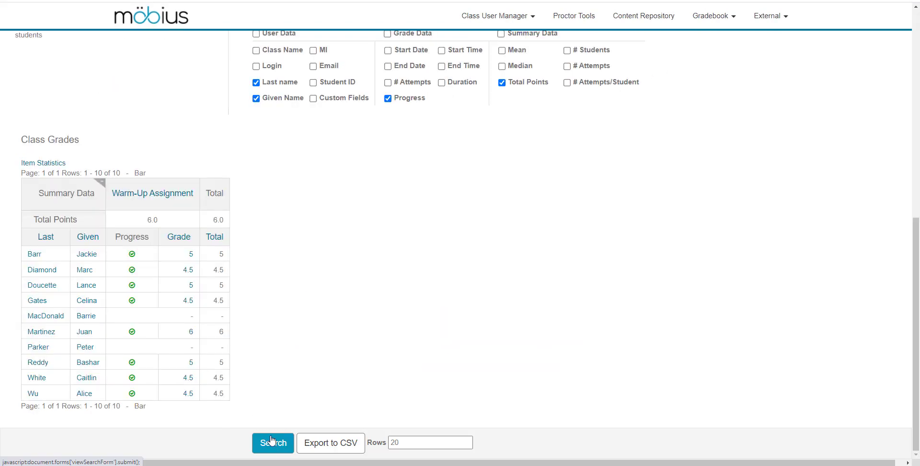
click(147, 198)
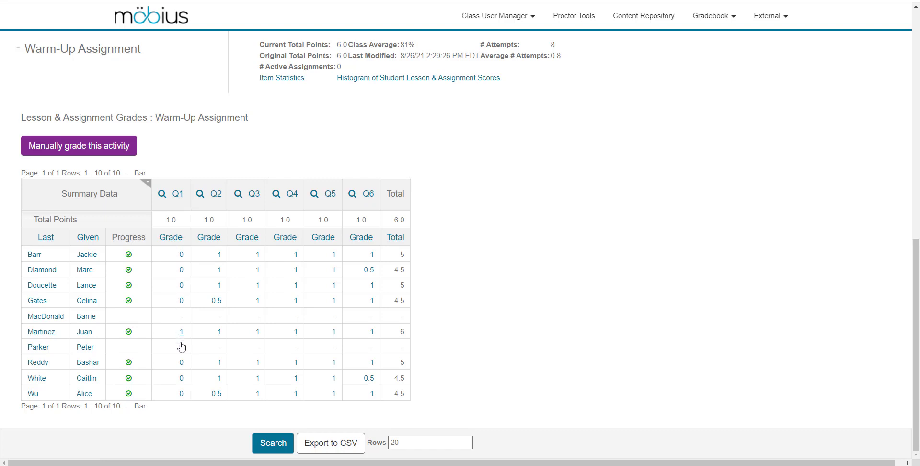
Open the question 1 grading details and compare each student's response with the correct response.
click(178, 200)
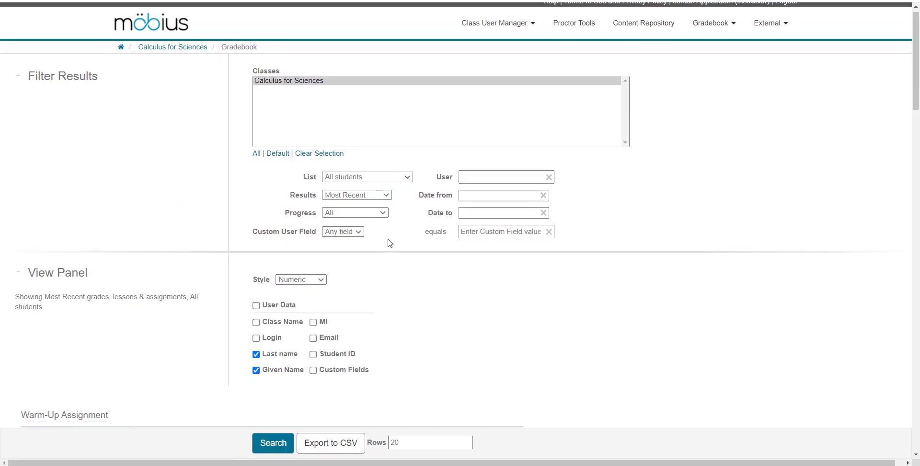
scroll(388, 243, down, 3)
scroll(389, 244, down, 5)
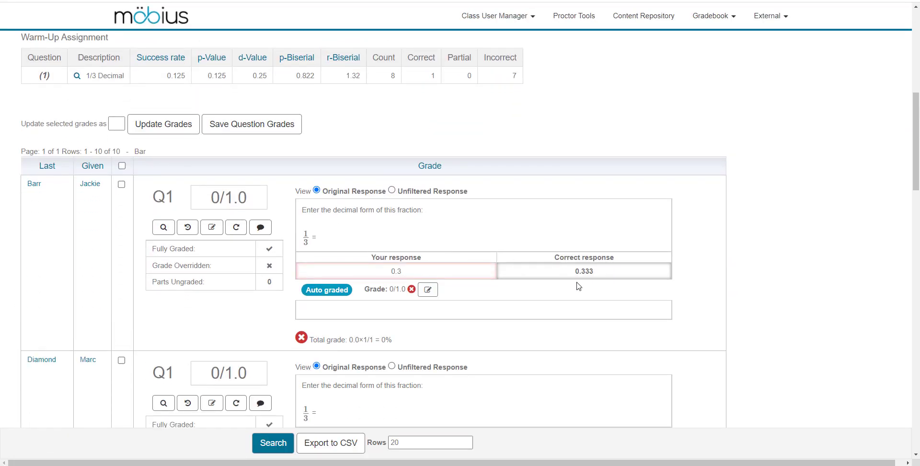
drag(392, 273, 405, 274)
click(405, 274)
scroll(417, 272, down, 4)
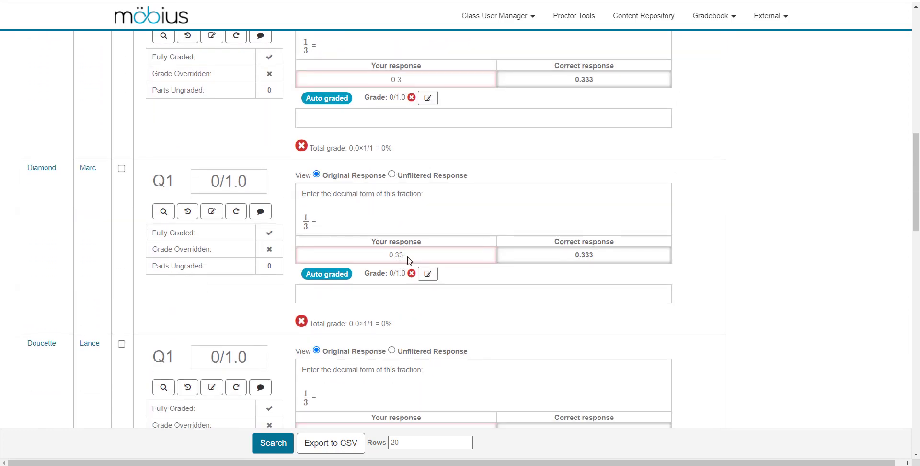
scroll(403, 257, down, 3)
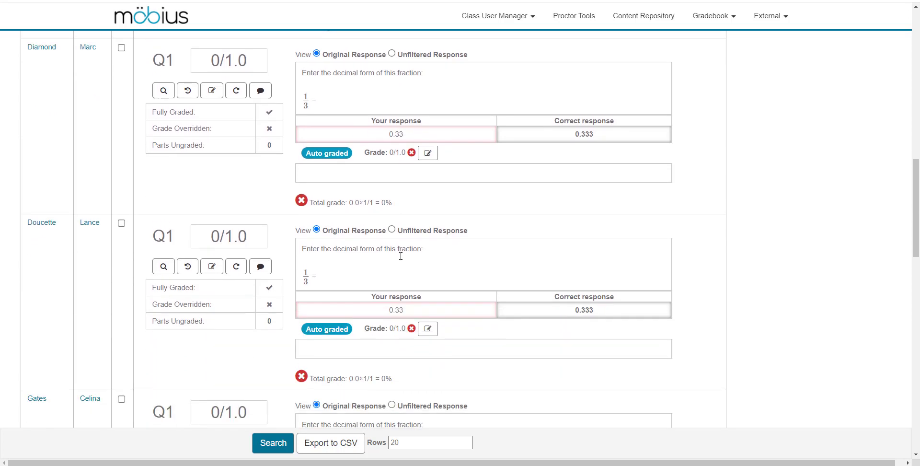
scroll(400, 255, down, 9)
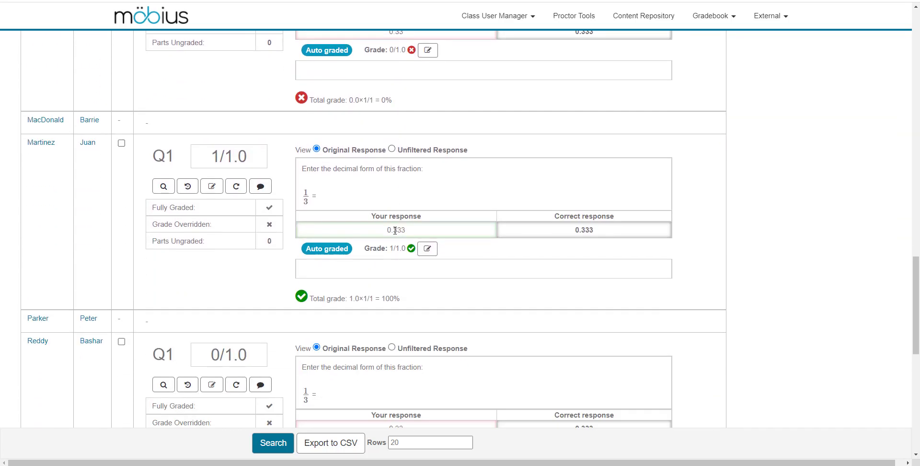
drag(392, 230, 406, 230)
click(406, 230)
scroll(406, 232, down, 4)
scroll(406, 233, down, 5)
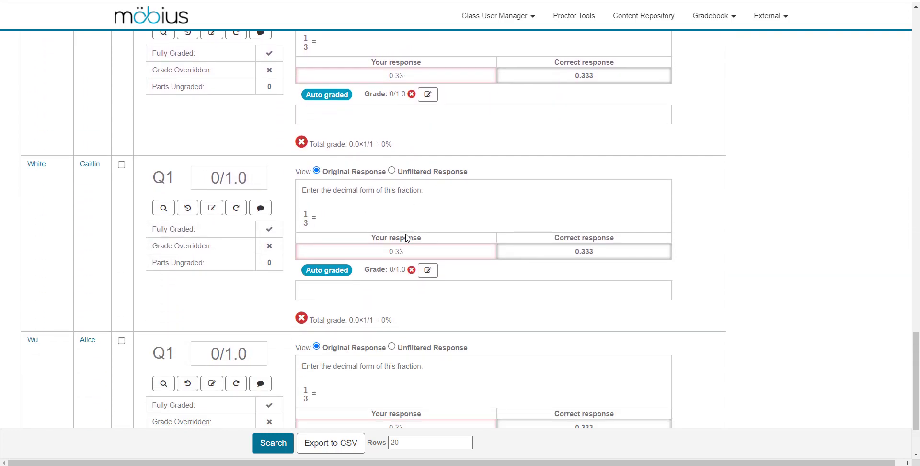
scroll(431, 242, up, 16)
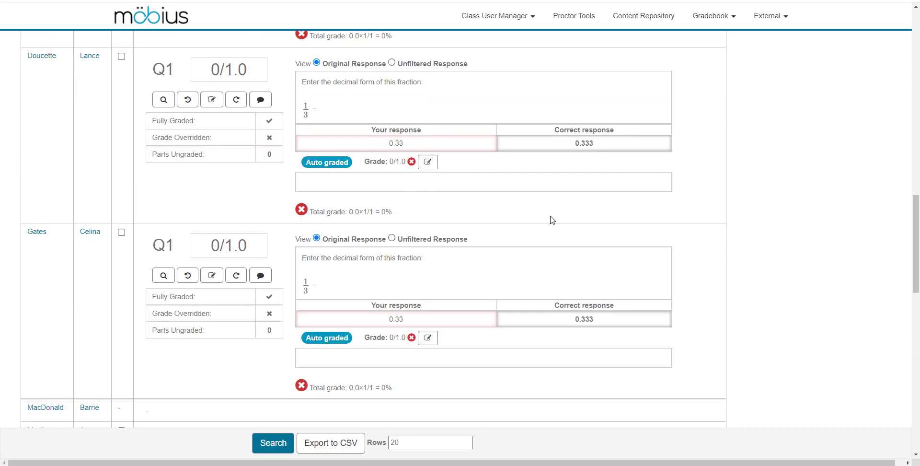
scroll(558, 218, up, 4)
scroll(564, 219, up, 11)
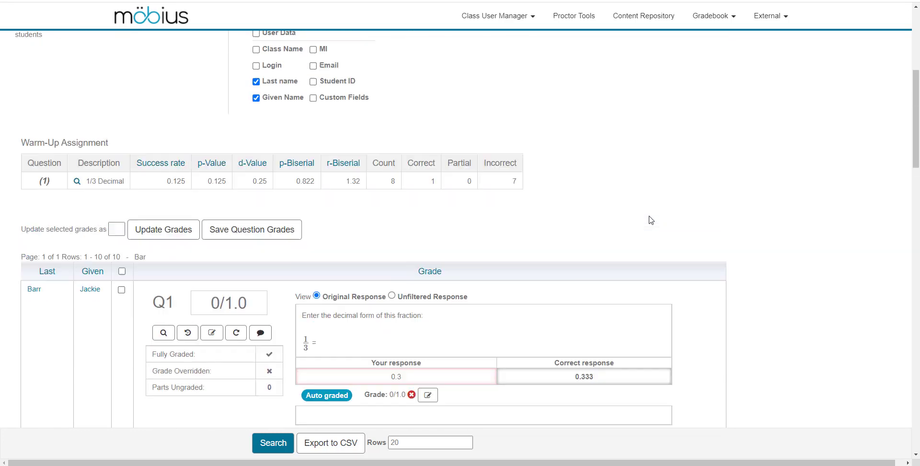
scroll(629, 220, up, 3)
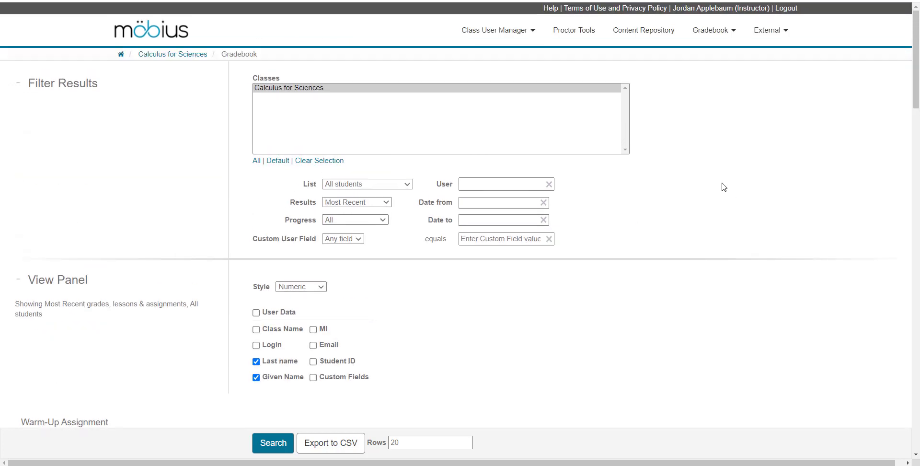
Open the 1/3 Decimal question from the Warm-Up Assignment of the 00 Math Warm-Up unit in the Content Repository.
click(644, 30)
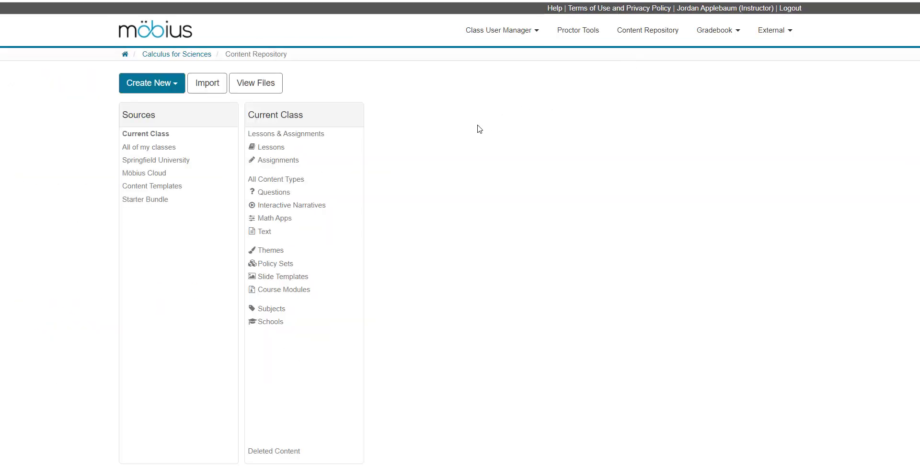
click(307, 136)
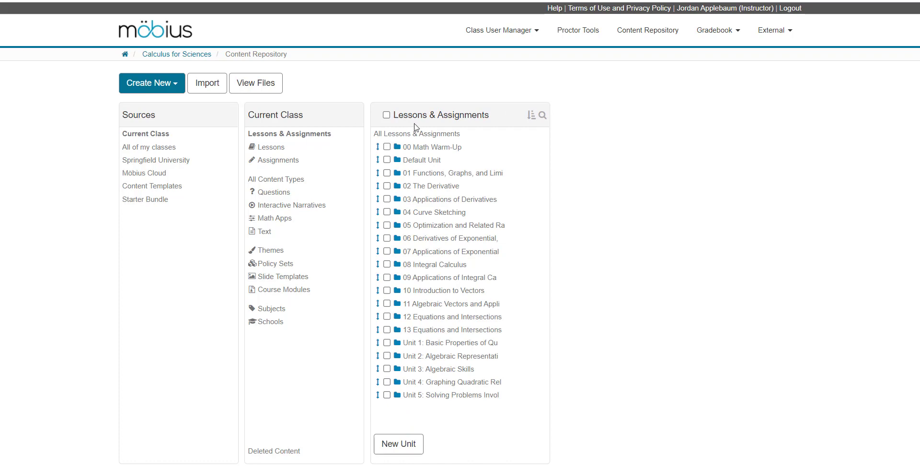
click(421, 149)
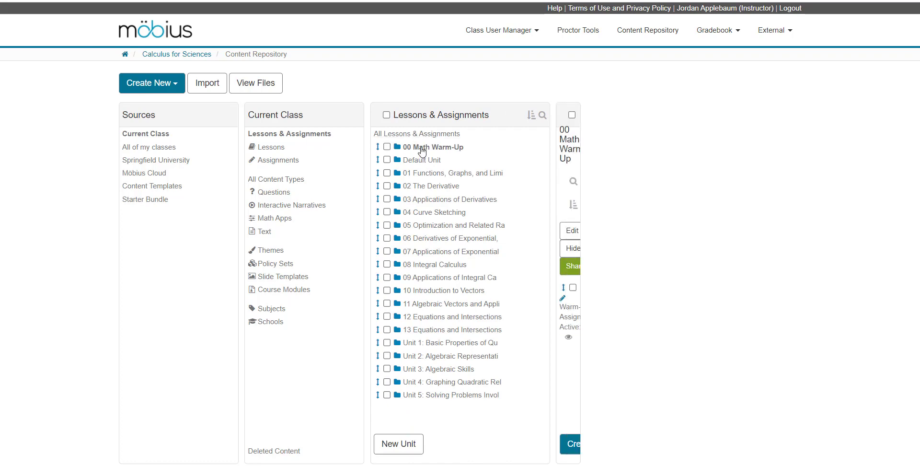
click(598, 166)
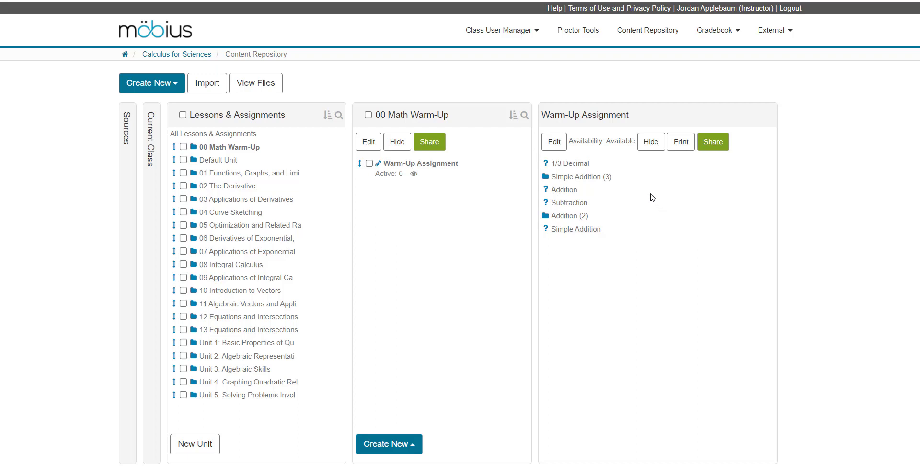
click(574, 165)
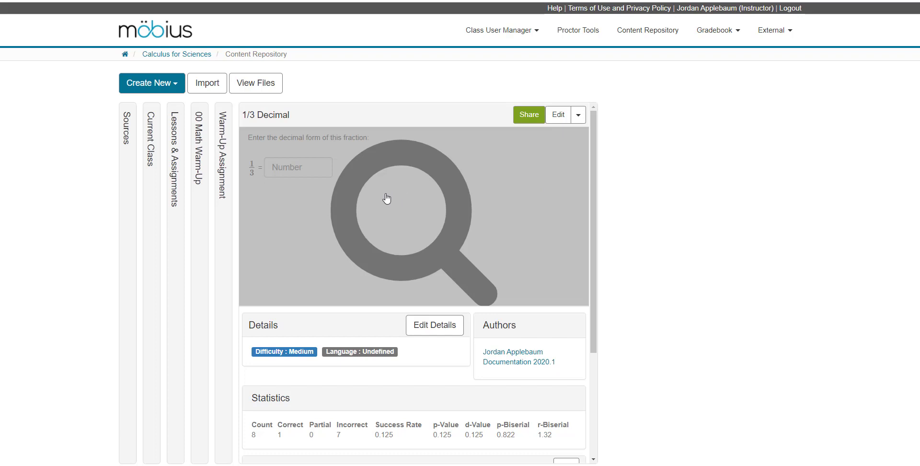
Examine the 1/3 Decimal question's statistics, including its correct and incorrect counts and success rate.
scroll(424, 209, down, 2)
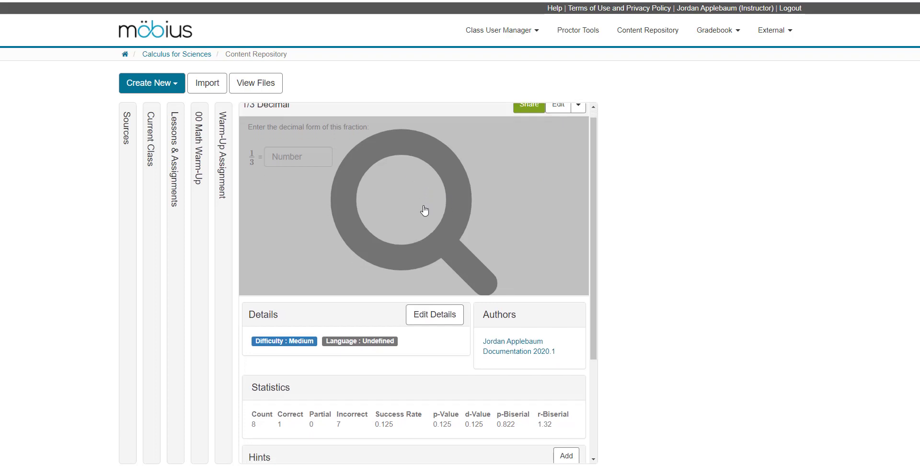
drag(276, 340, 389, 339)
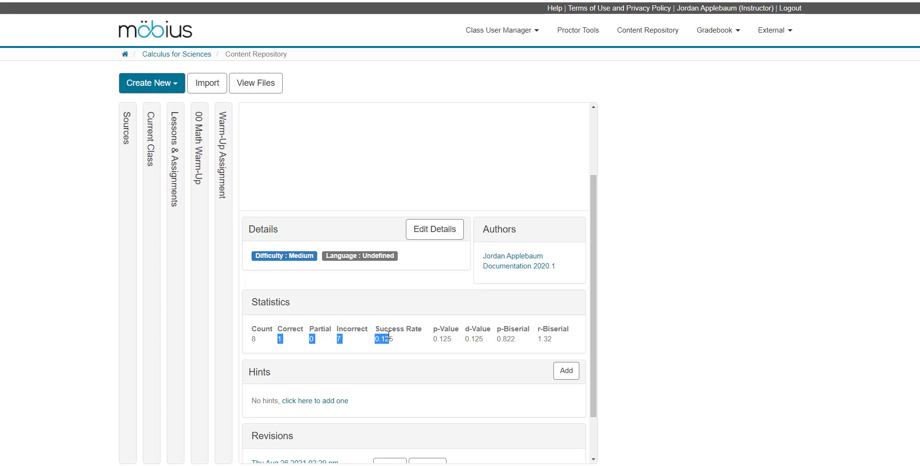
click(402, 328)
scroll(402, 328, up, 2)
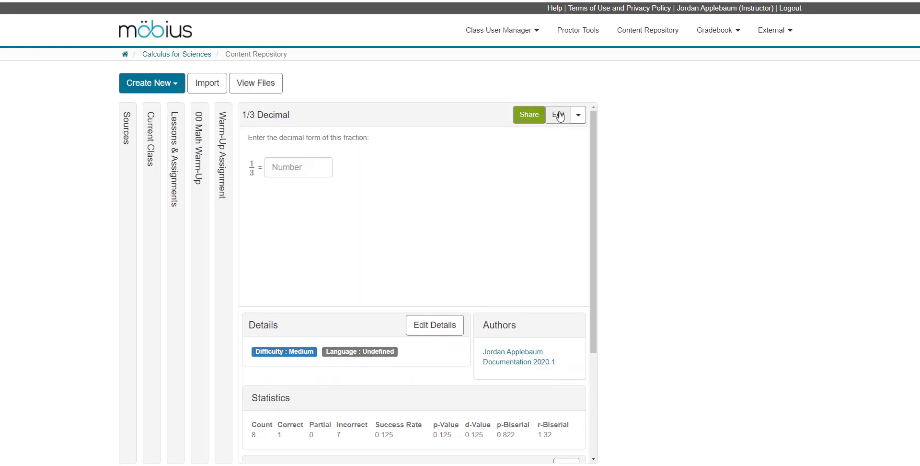
Edit the 1/3 Decimal question's numeric response area to require 0.33 with absolute accuracy, and update it.
click(559, 116)
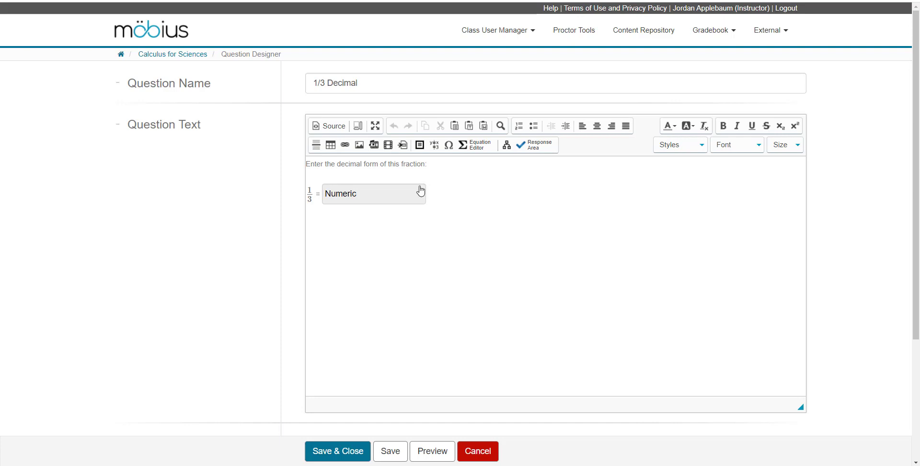
double_click(363, 195)
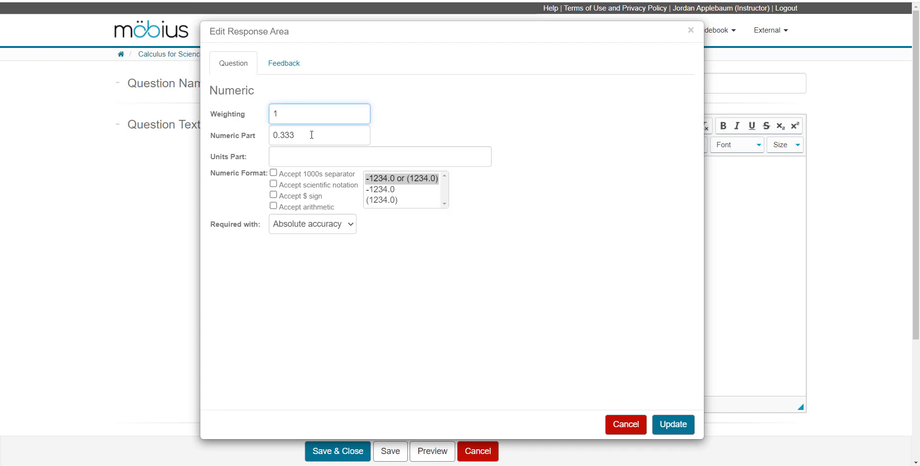
click(311, 135)
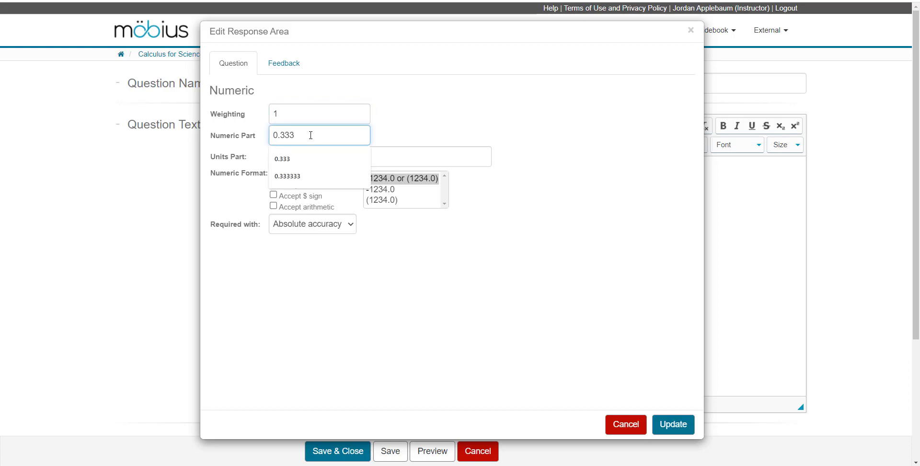
key(BackSpace)
click(376, 135)
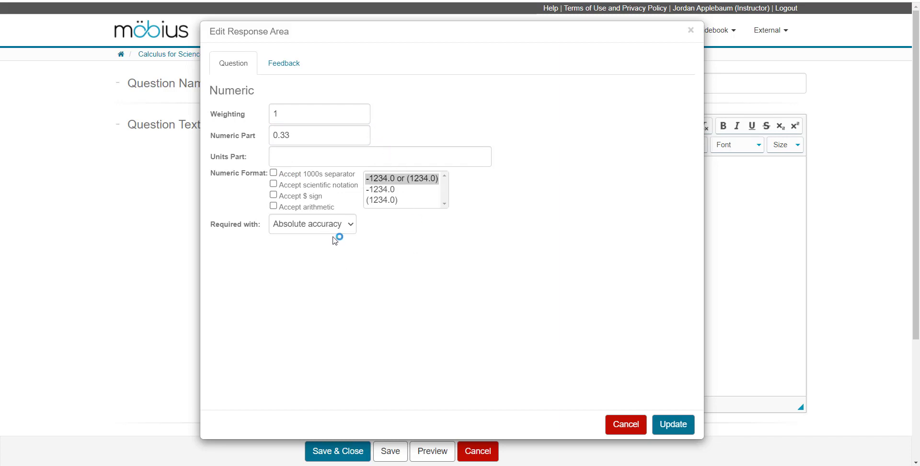
click(353, 227)
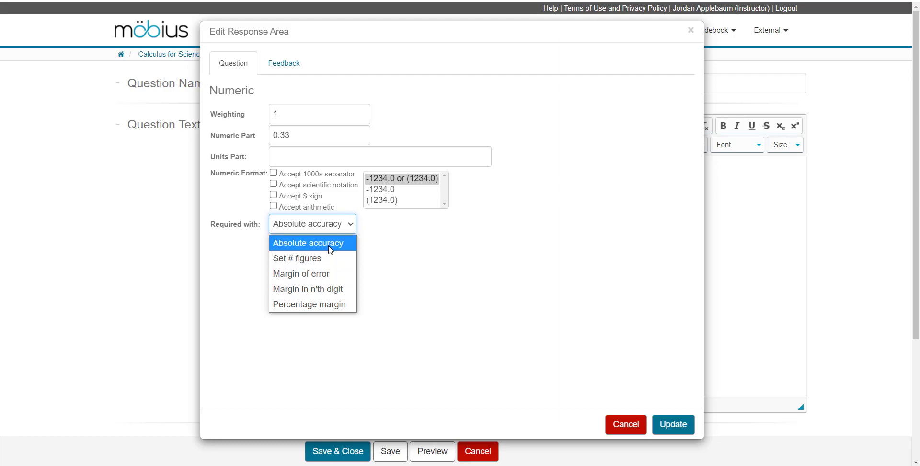
click(330, 249)
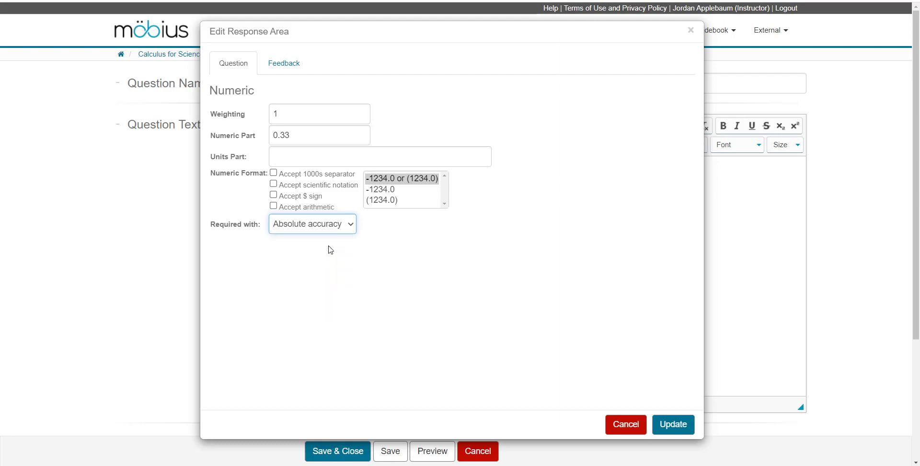
click(675, 428)
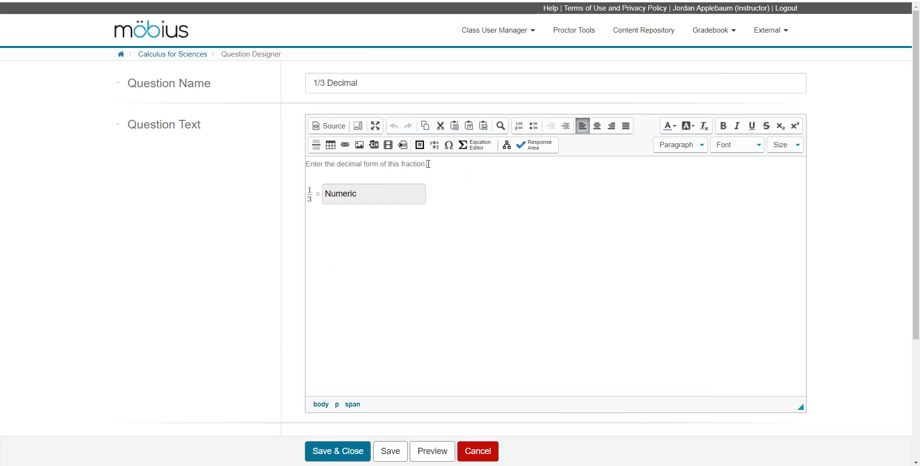
Extend the question text to end with "(answer to two decimal places):", and save and close the question.
click(462, 171)
text((answer to two dec)
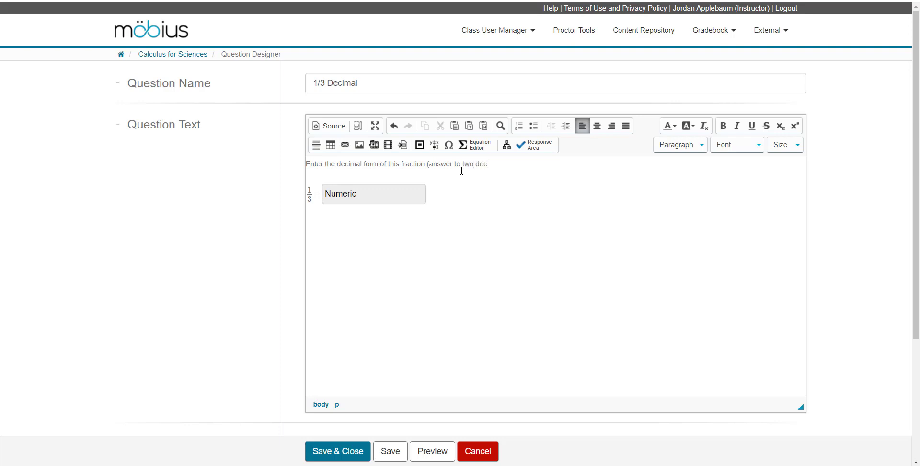
text(imal places):)
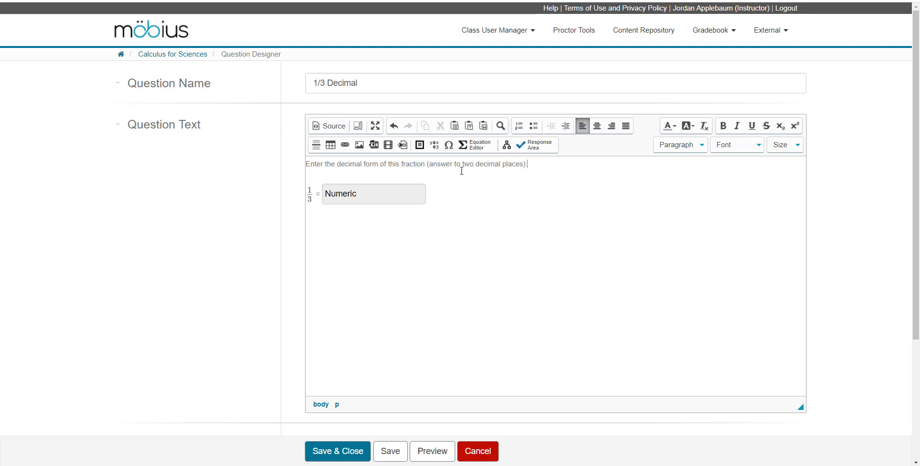
click(347, 456)
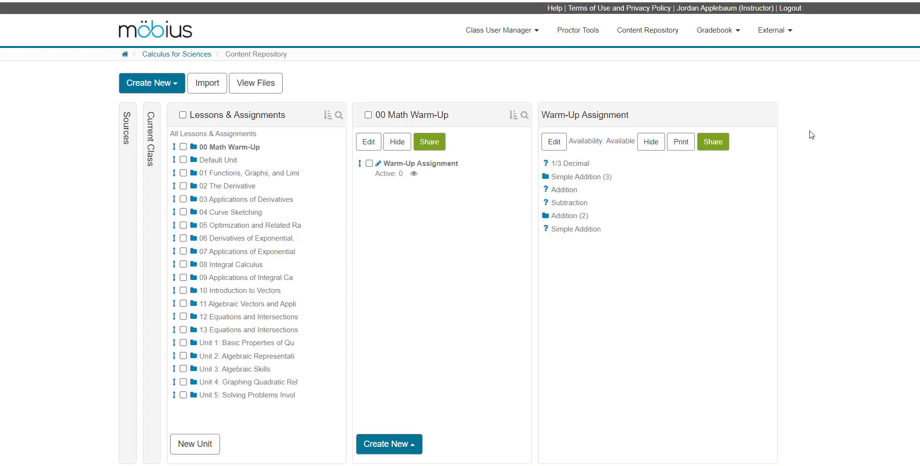
Reopen the 1/3 Decimal question from the Warm-Up Assignment and go to its revisions.
click(570, 163)
scroll(367, 251, down, 4)
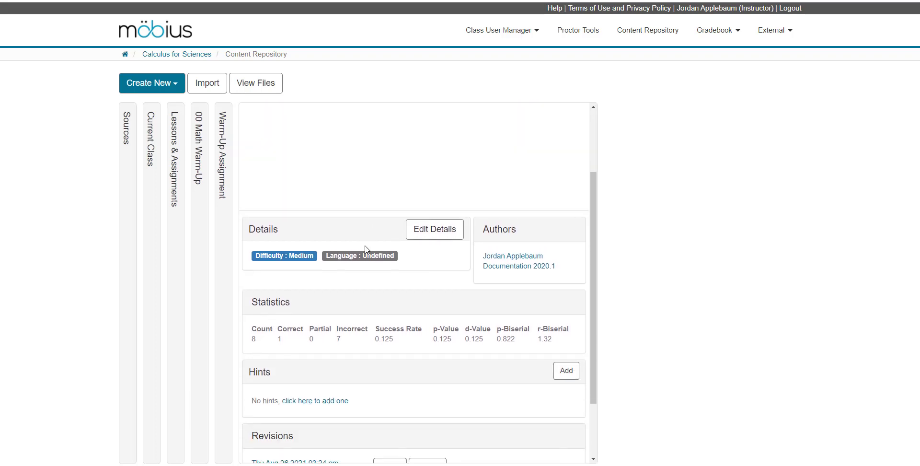